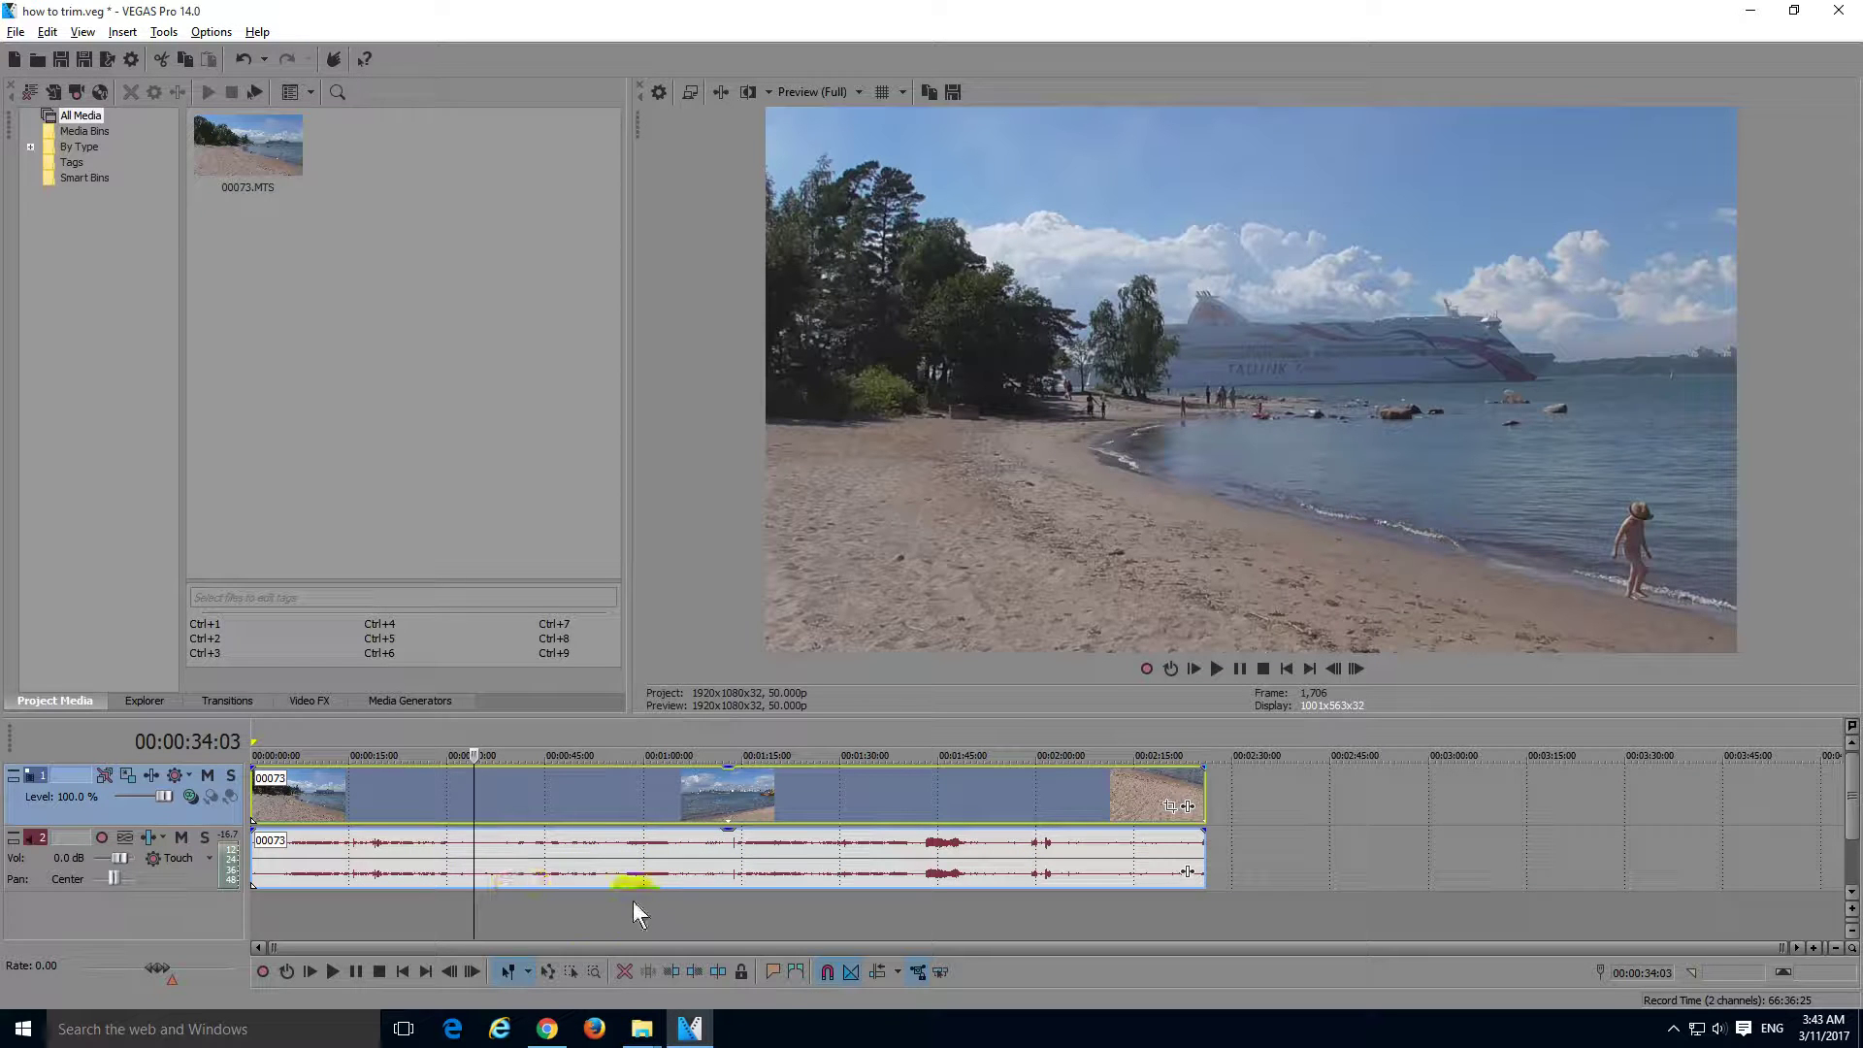
- Place the playhead at about 00:00:56:16 in the beach clip
click(622, 794)
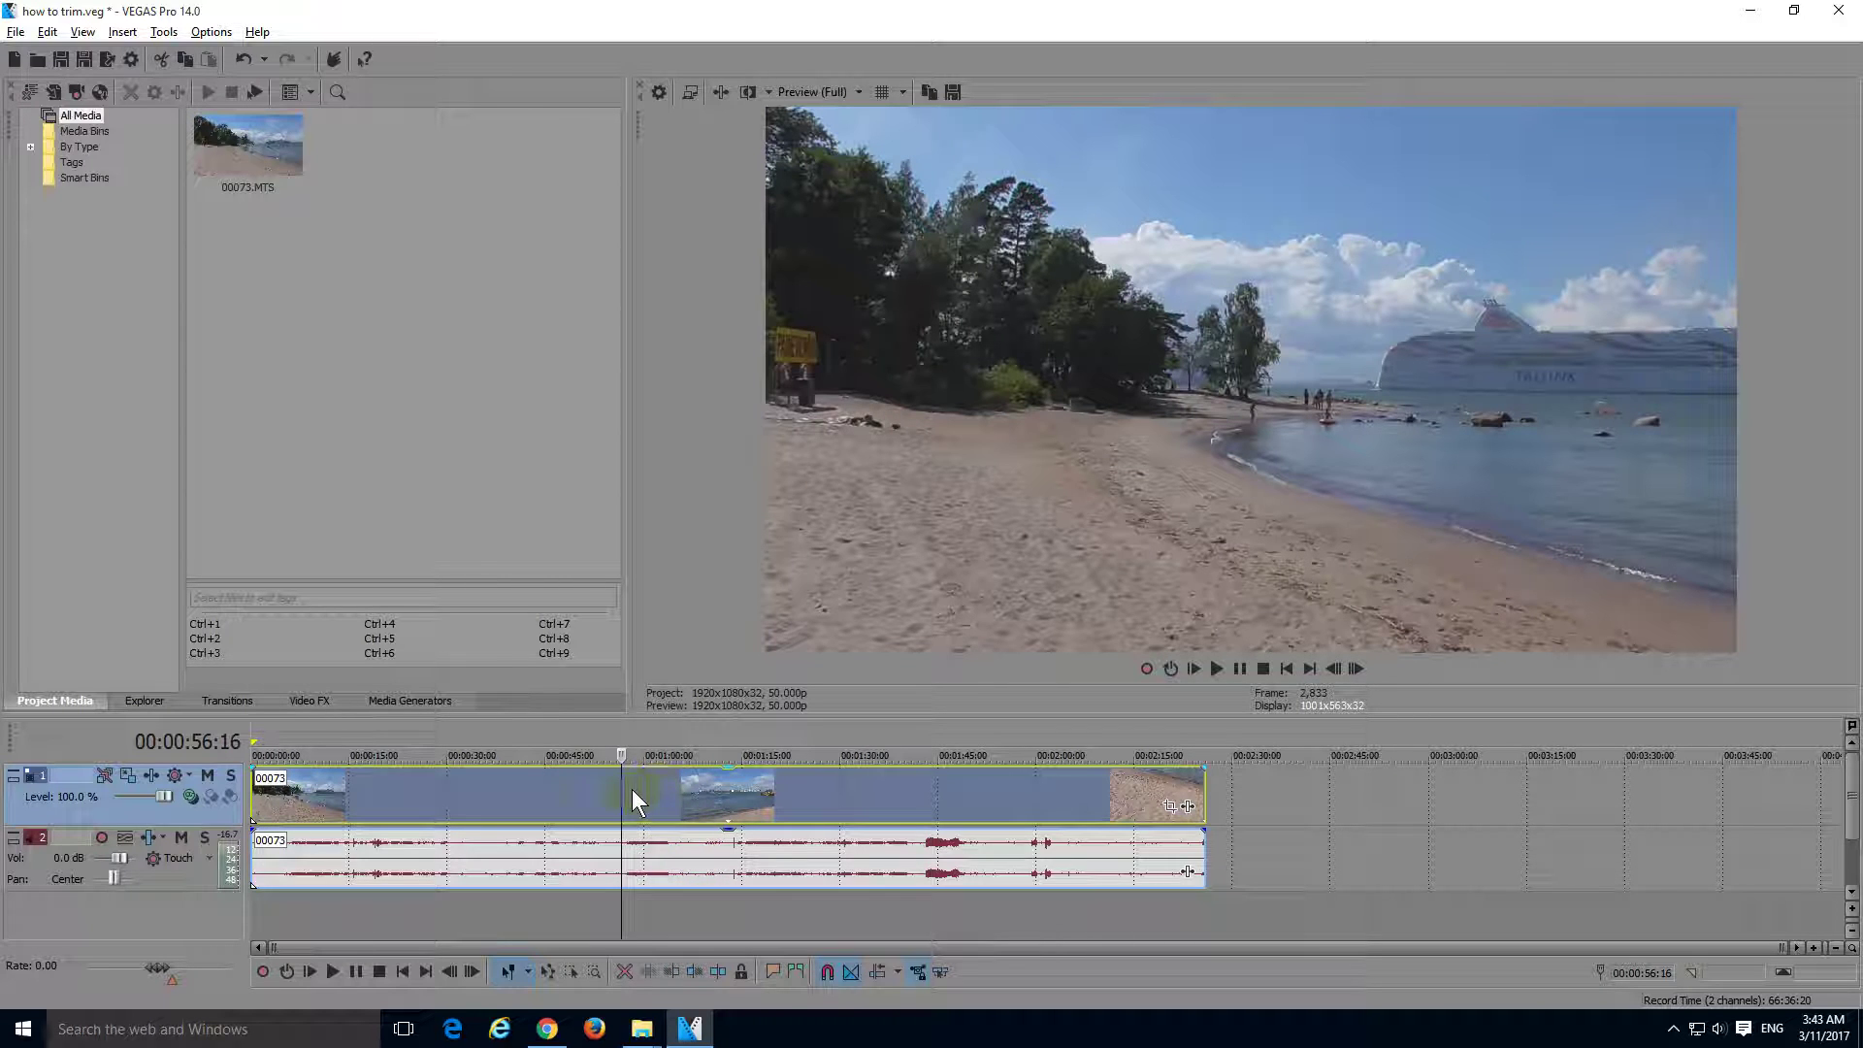
- Apply Trim Start to the beach clip's video event at the playhead
right_click(723, 797)
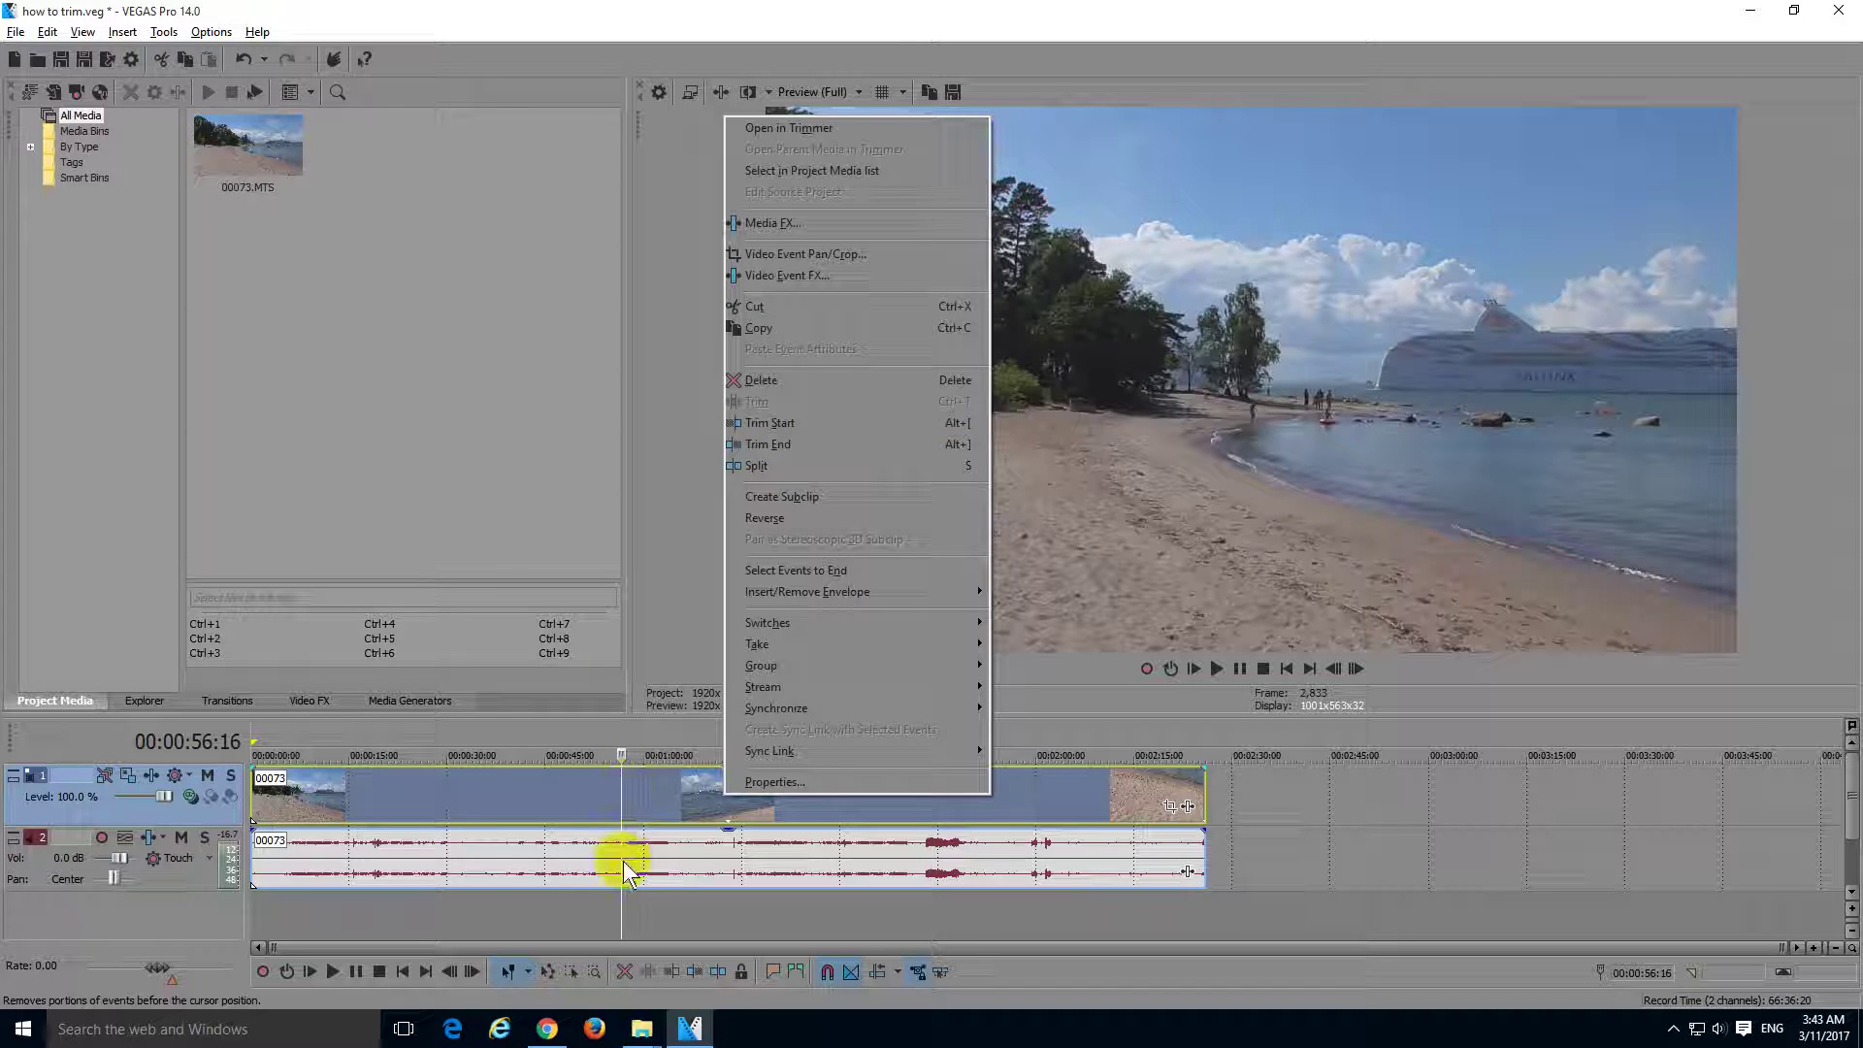
click(797, 422)
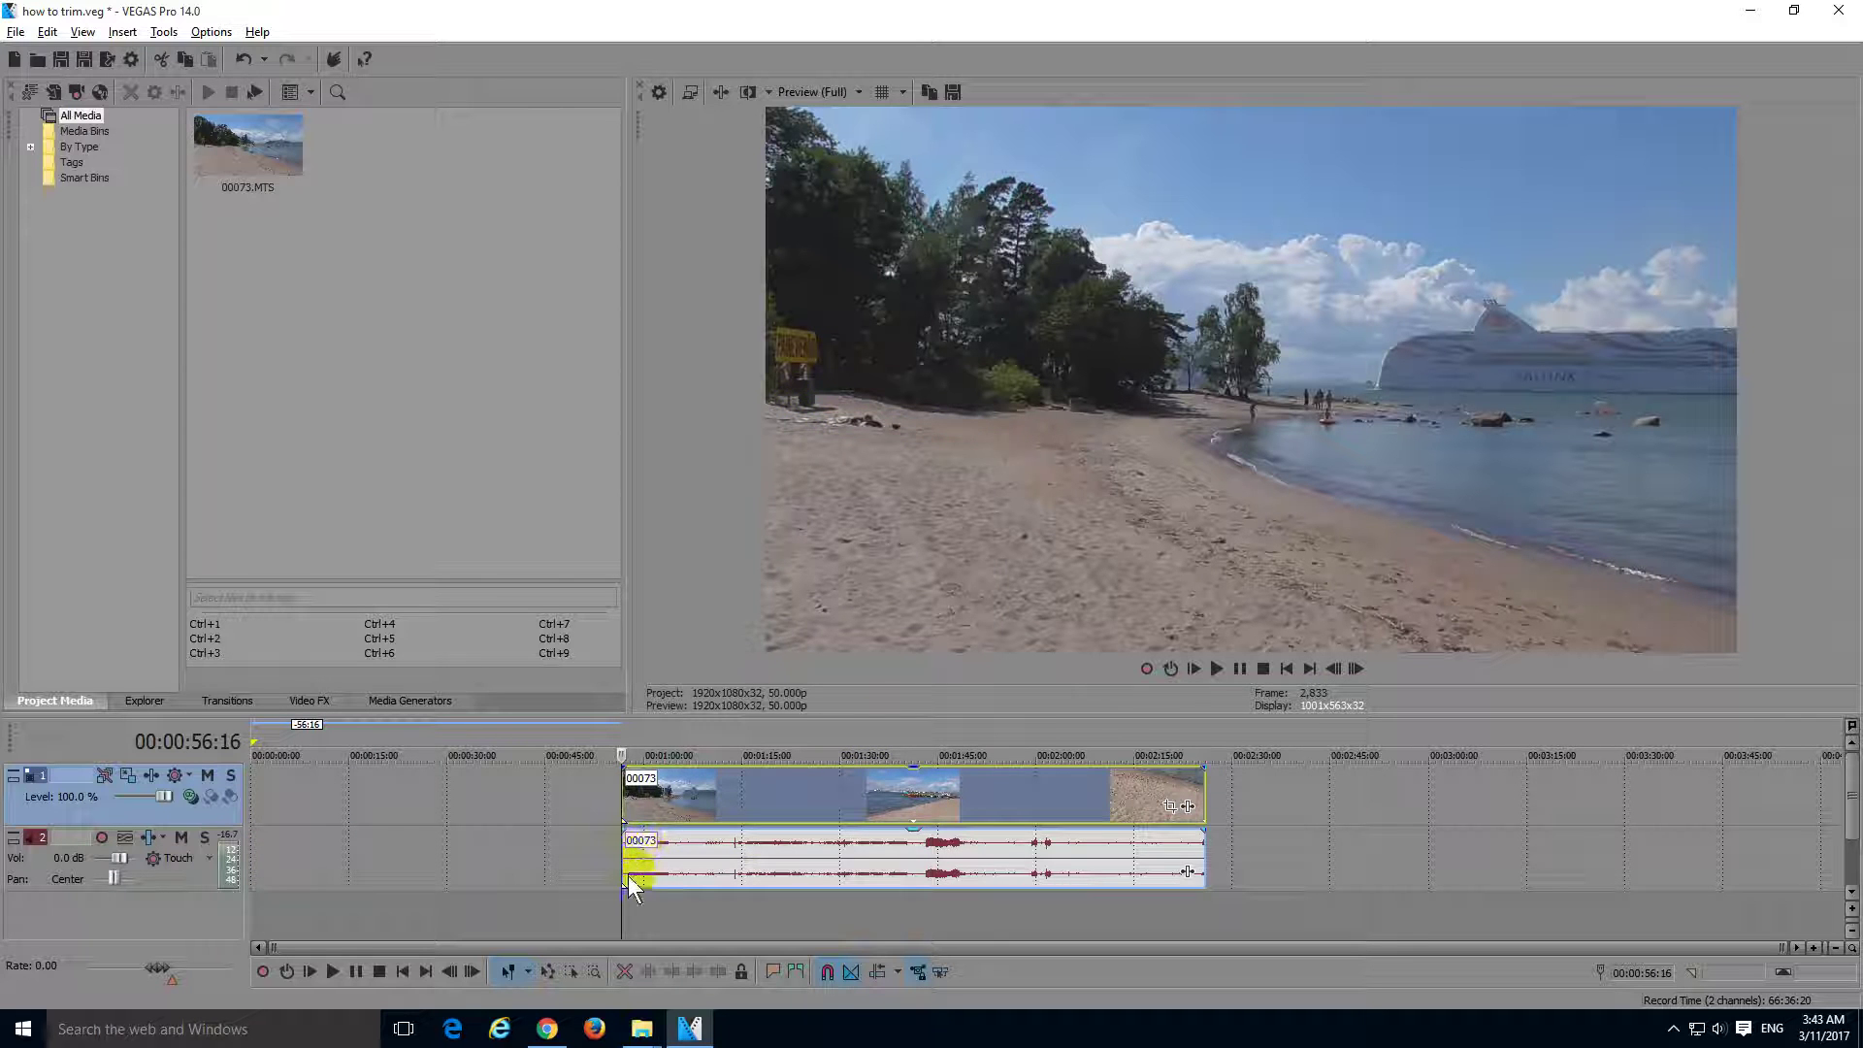
- Trim End the beach clip at 00:01:04:17, then preview a frame inside it
click(672, 802)
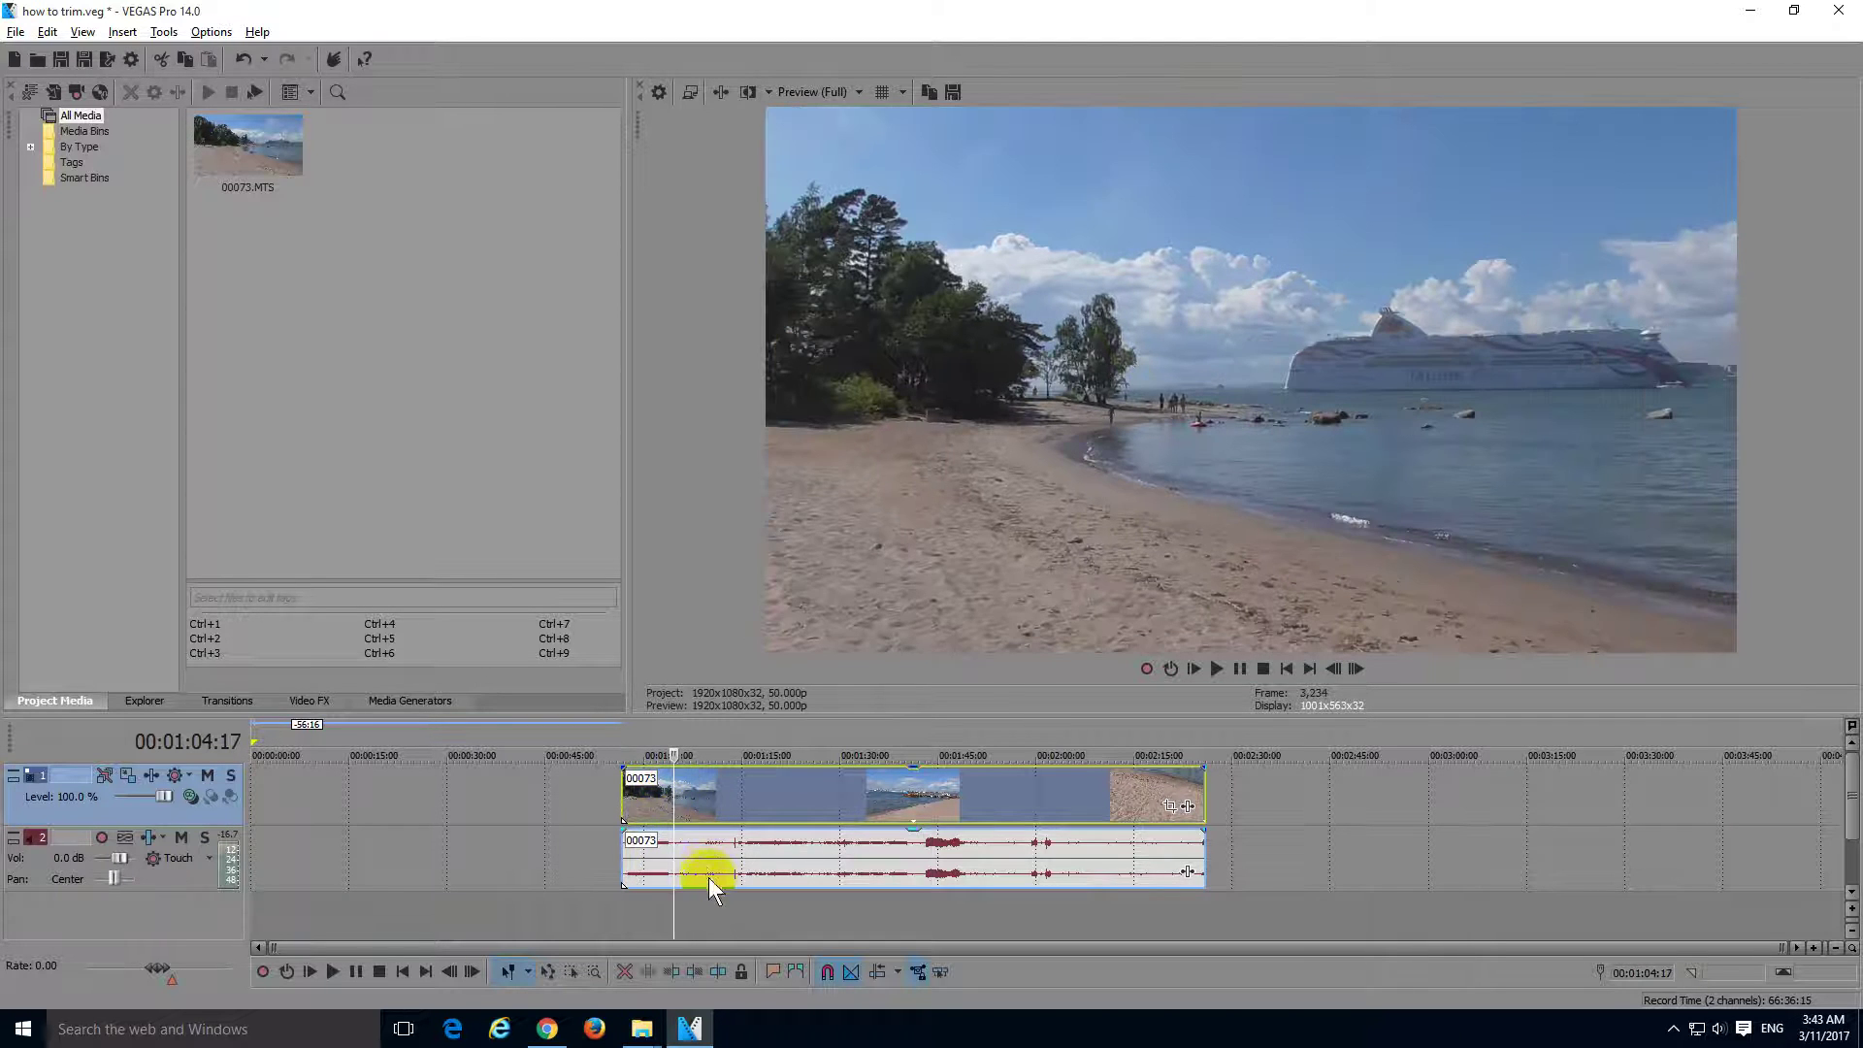
right_click(728, 788)
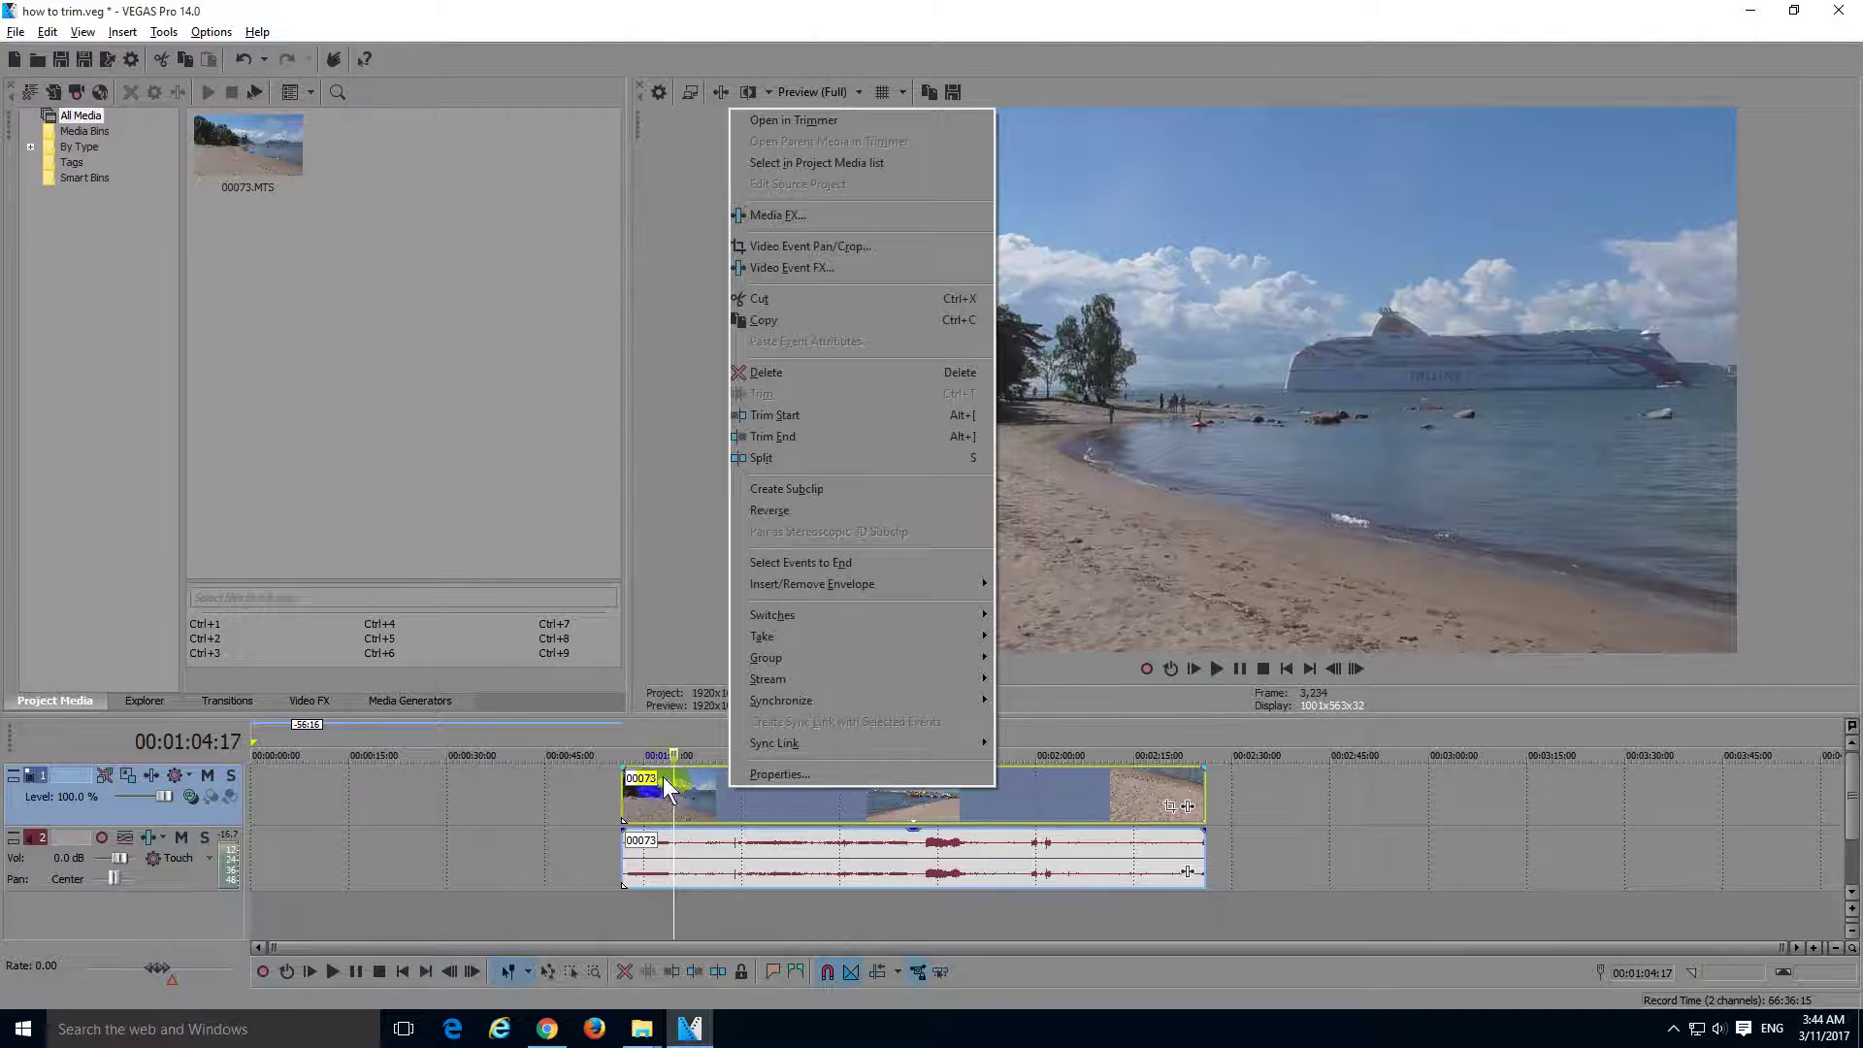
click(771, 435)
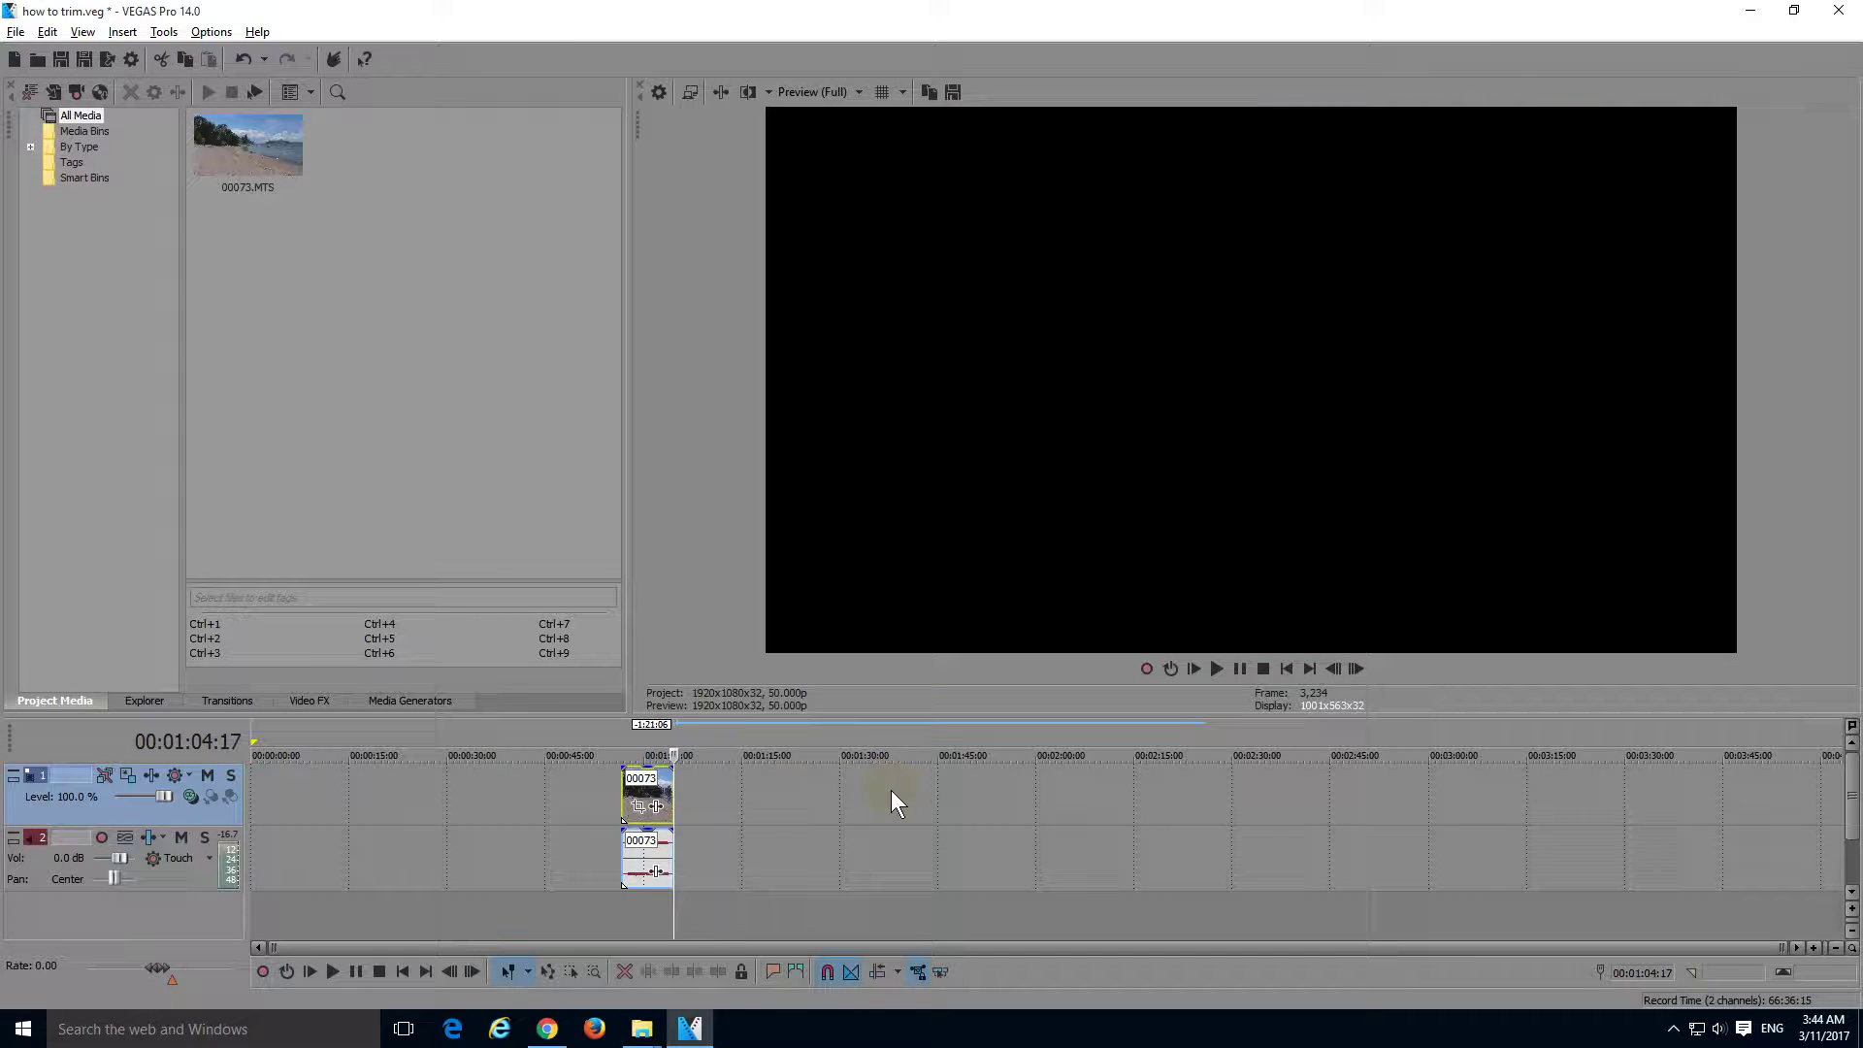
click(650, 740)
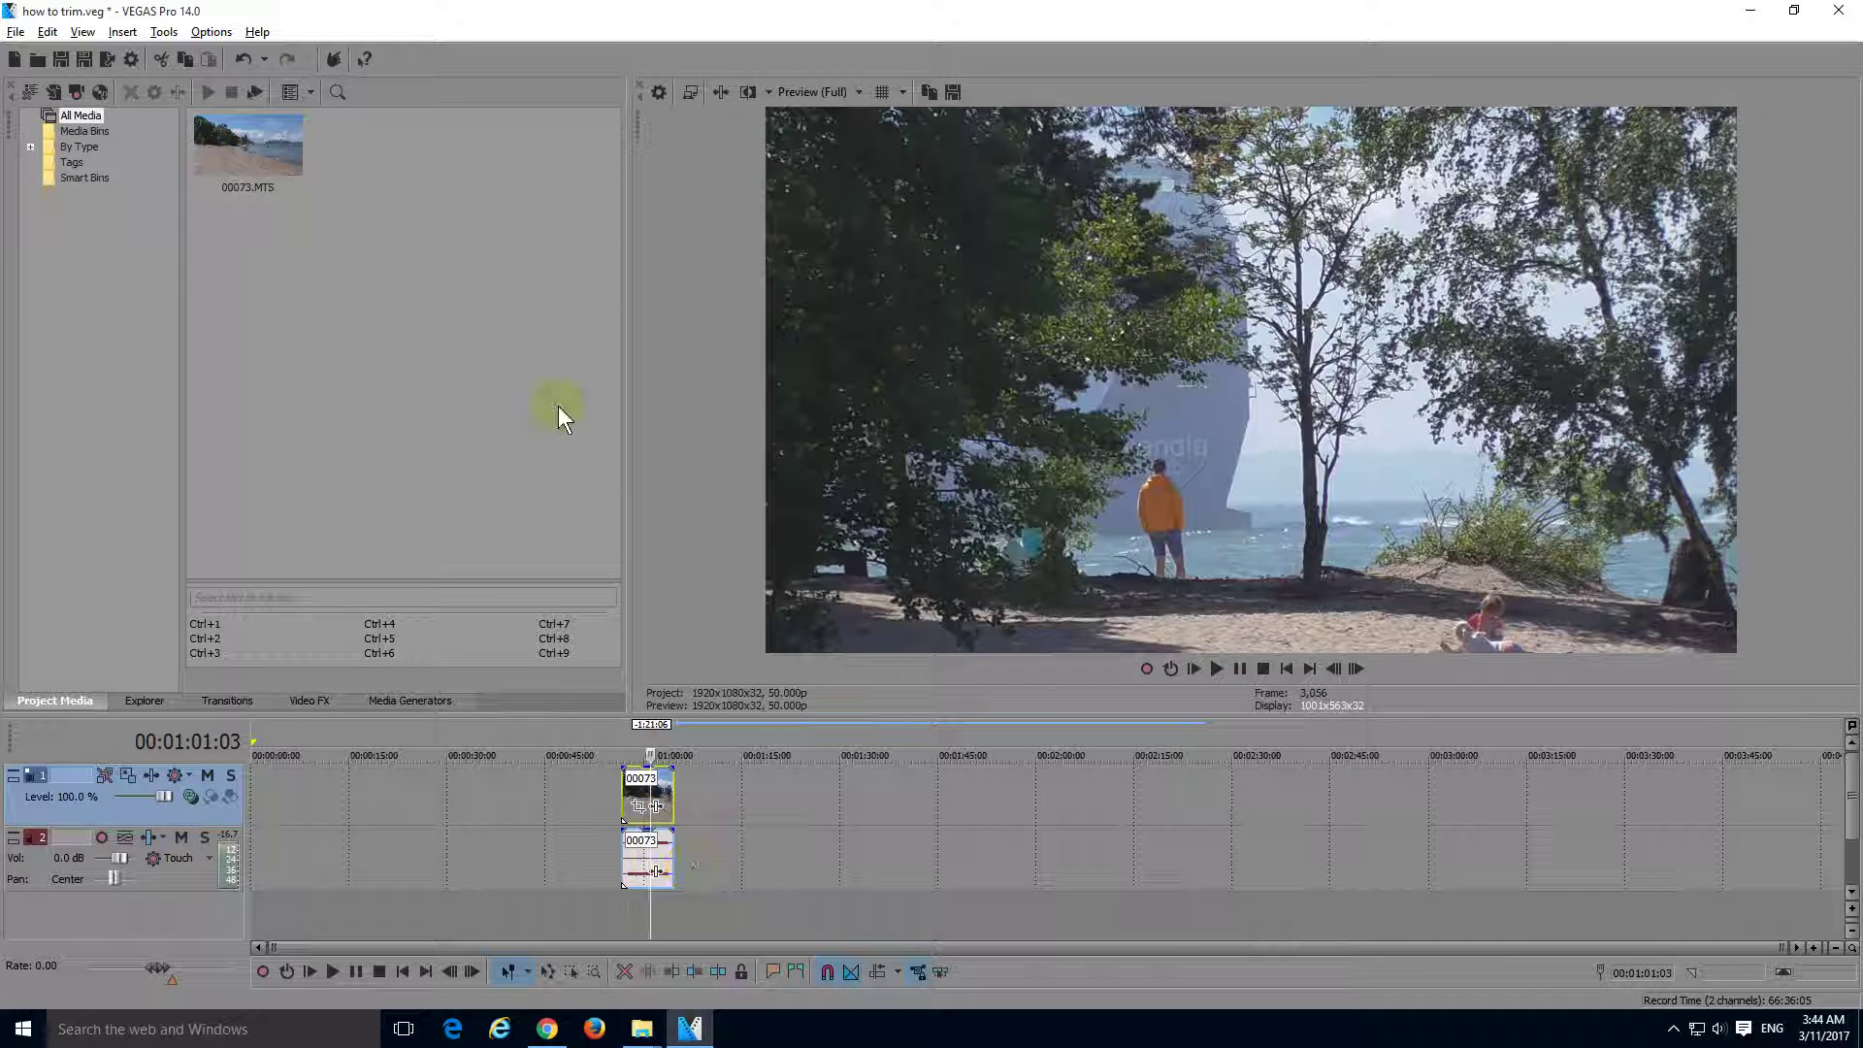
- Undo the trims and select 00:00:55:23 to 00:01:05:14 on the ruler
click(242, 58)
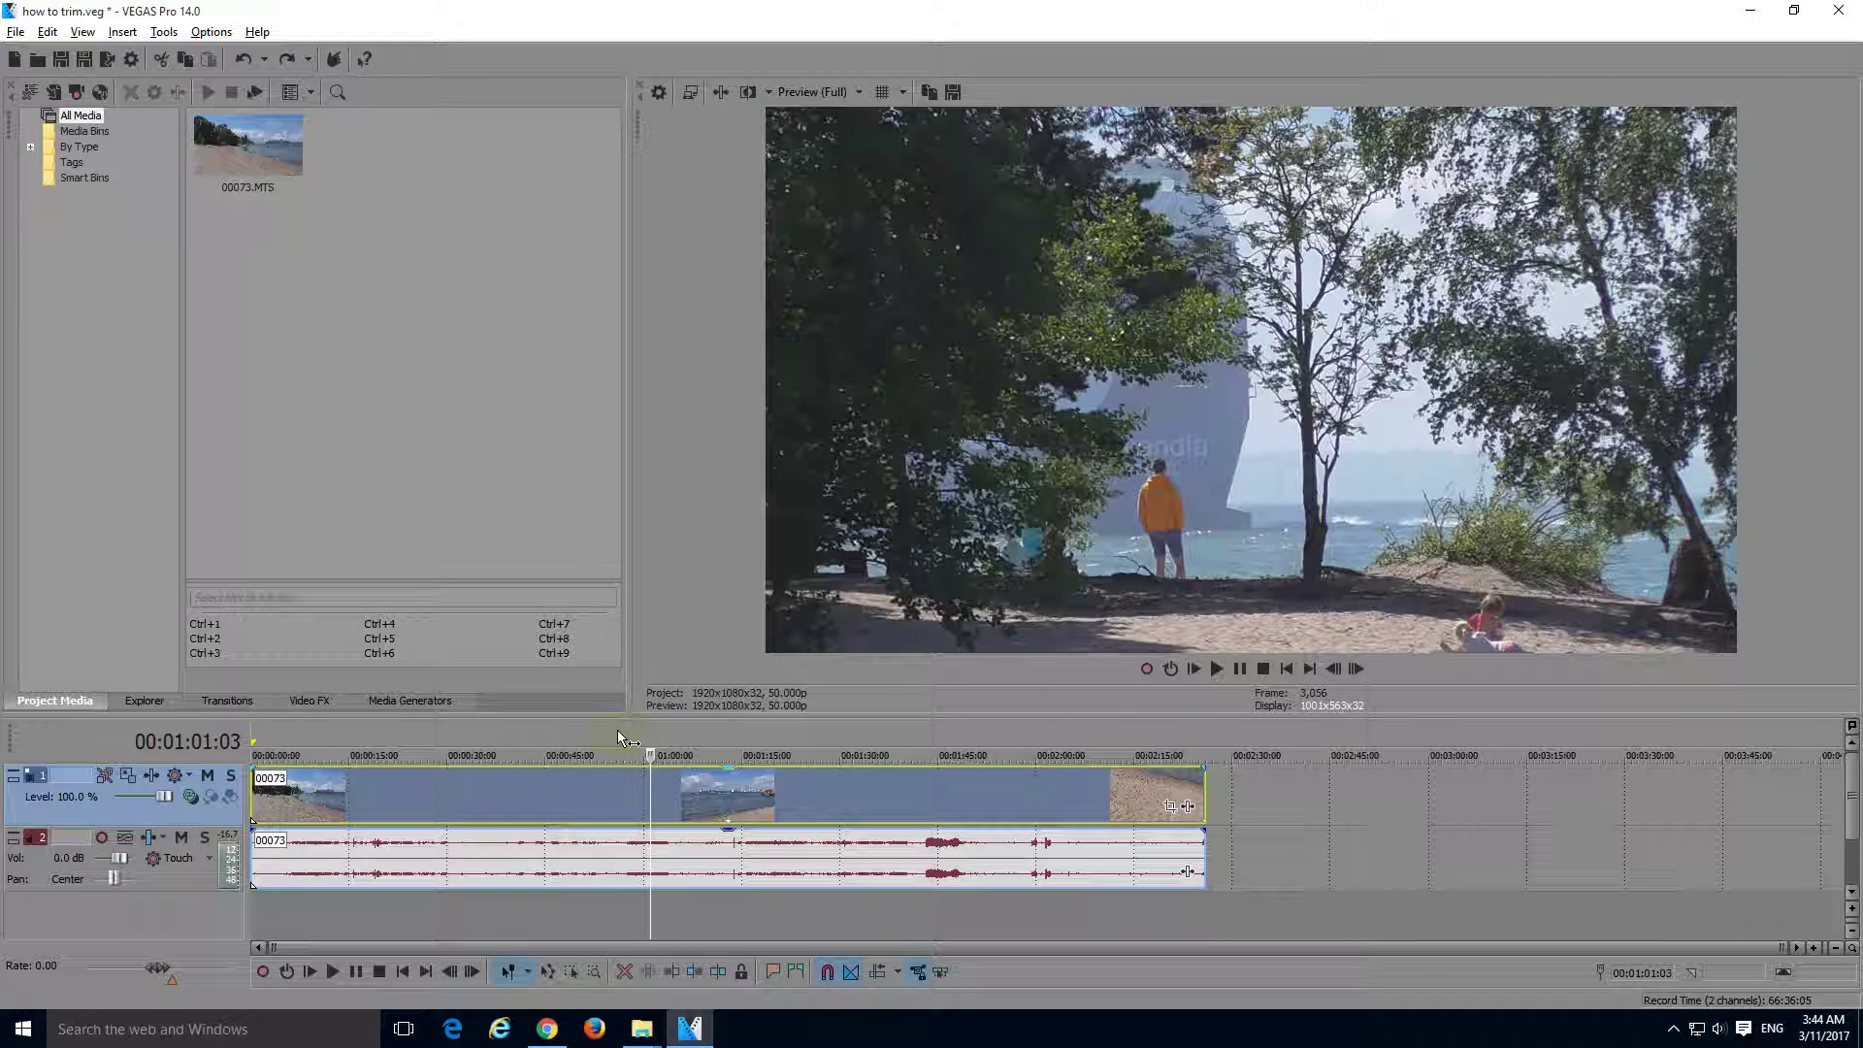
drag(618, 730, 677, 746)
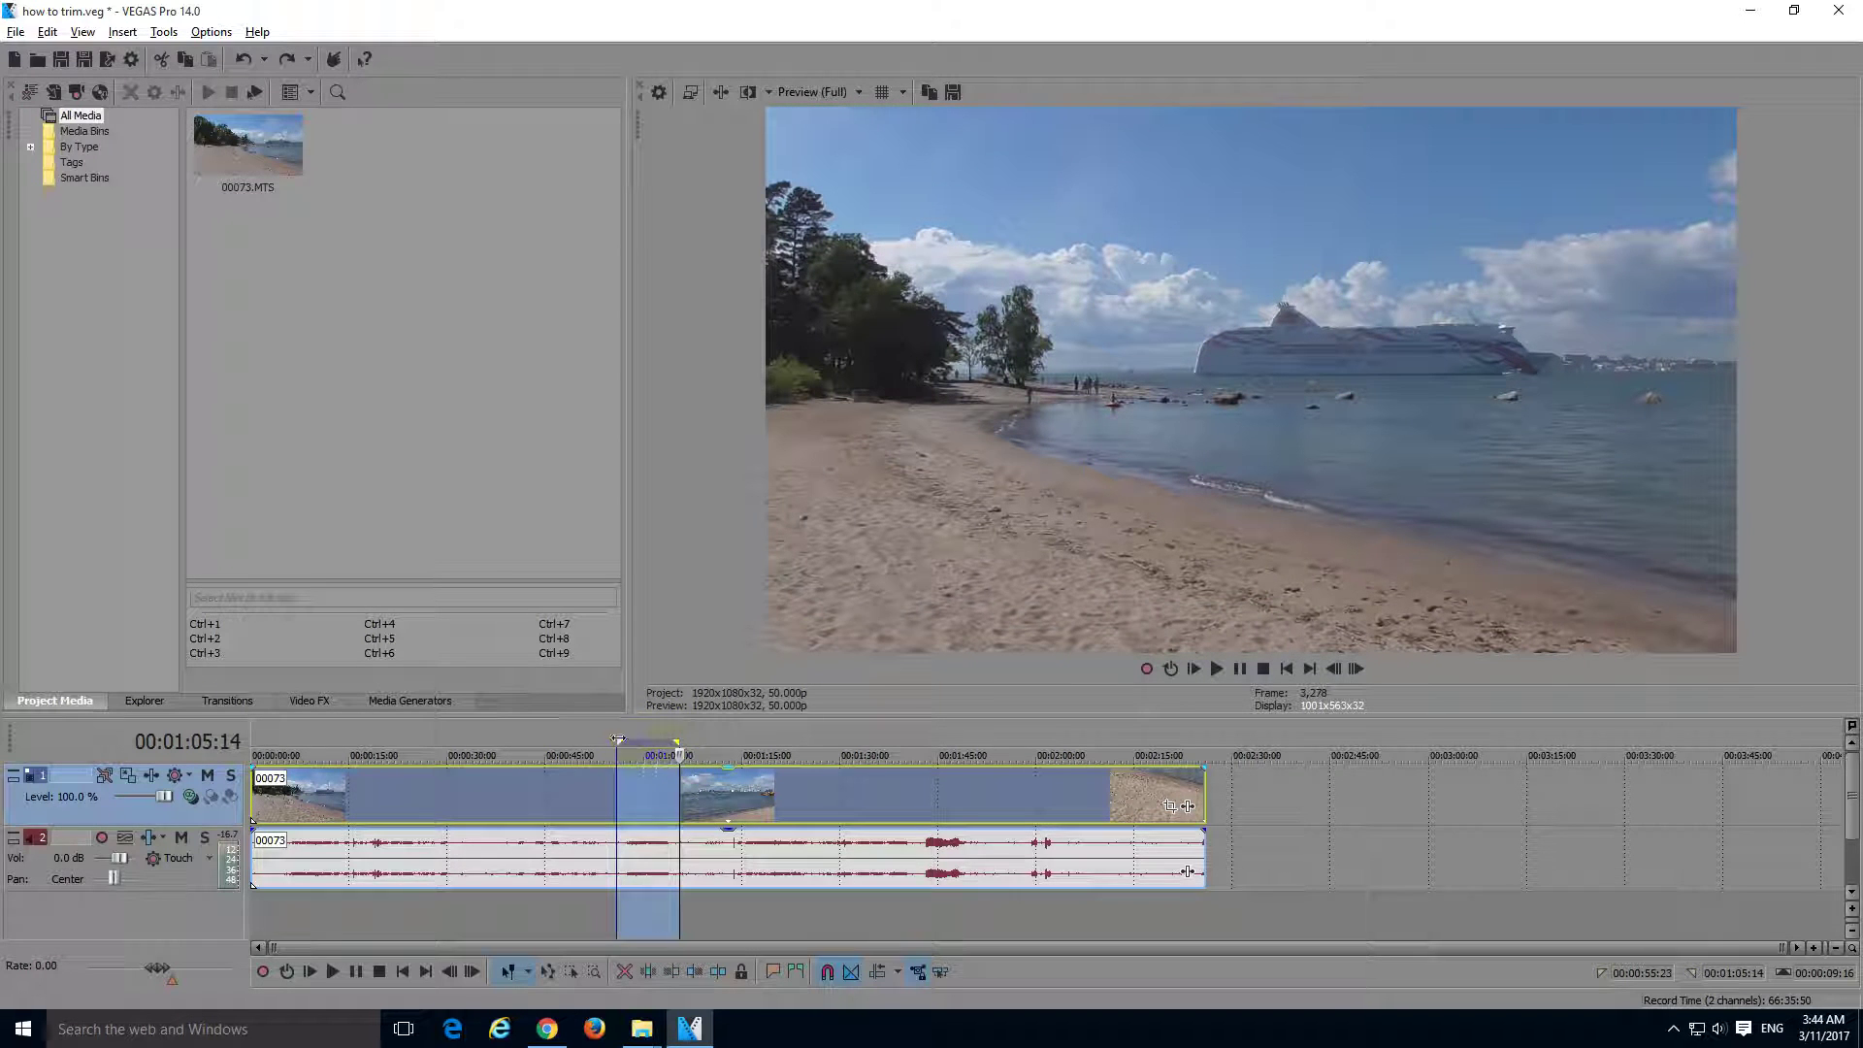
- Trim the beach event to the 0:55–1:05 selection, then preview a frame inside it
right_click(733, 794)
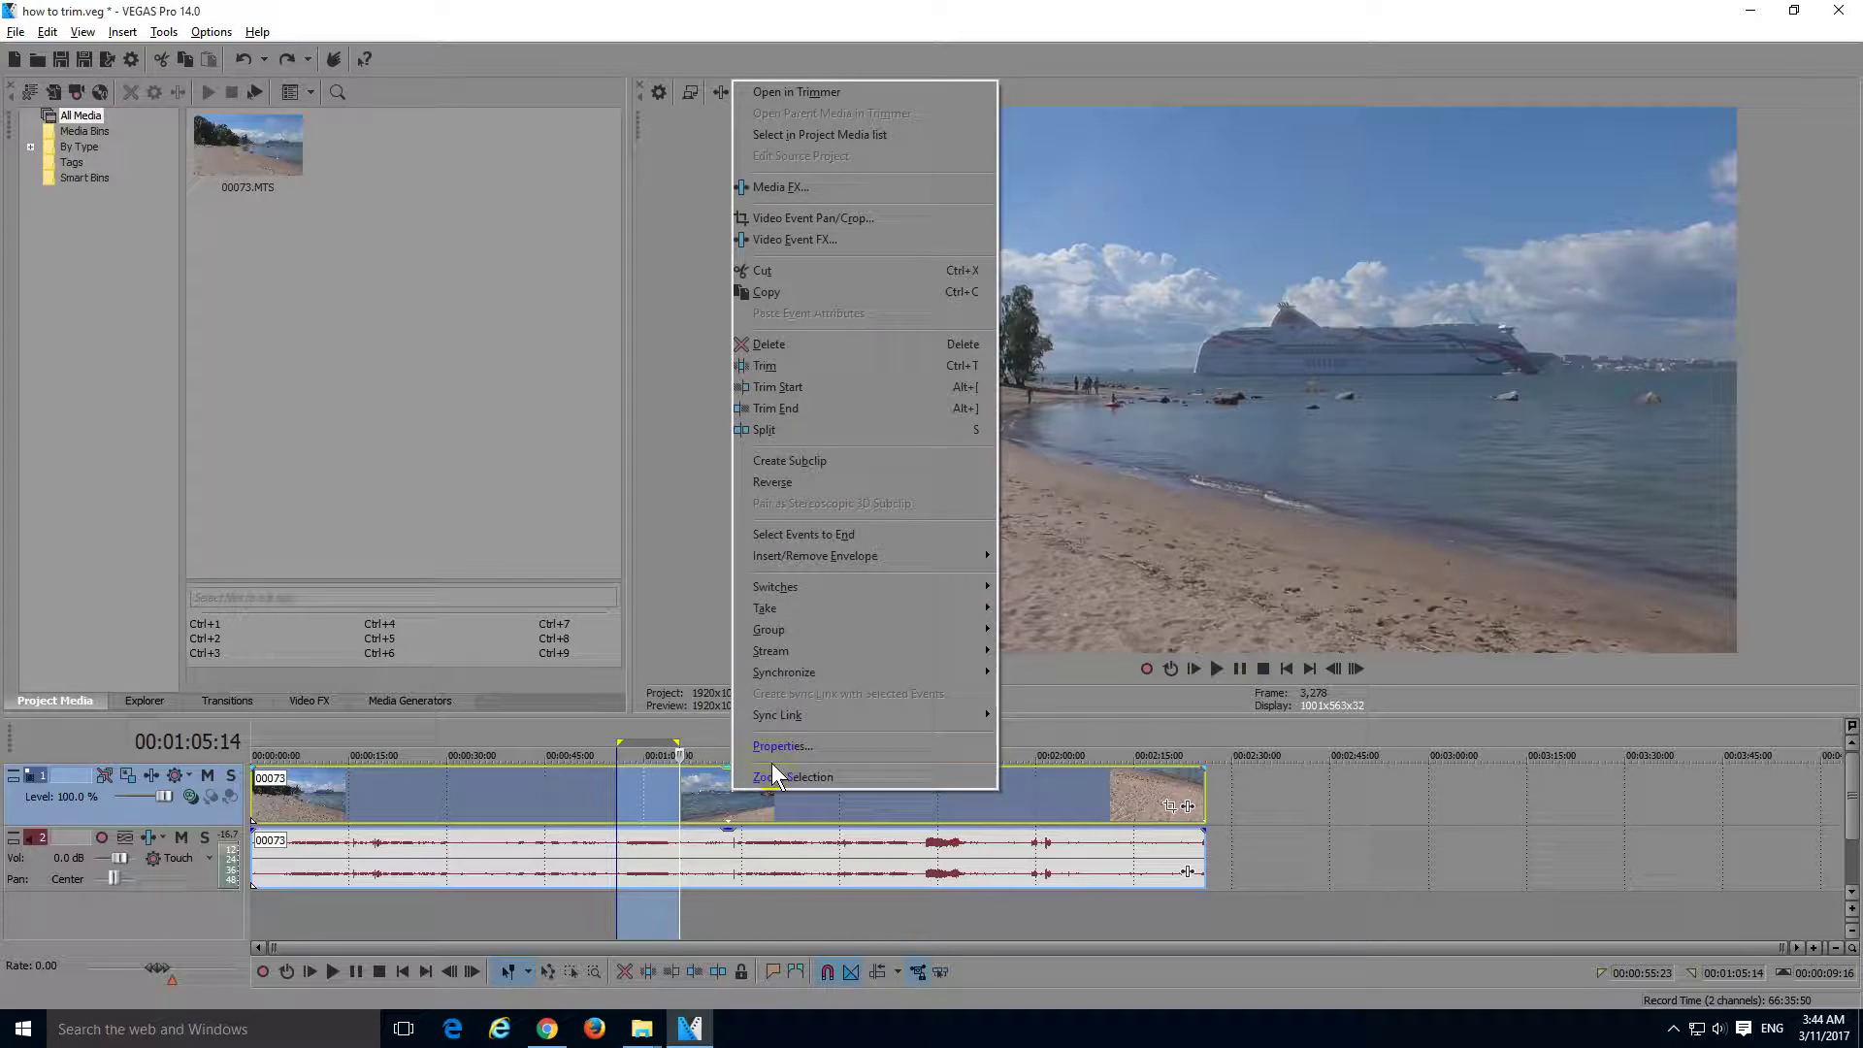
click(814, 365)
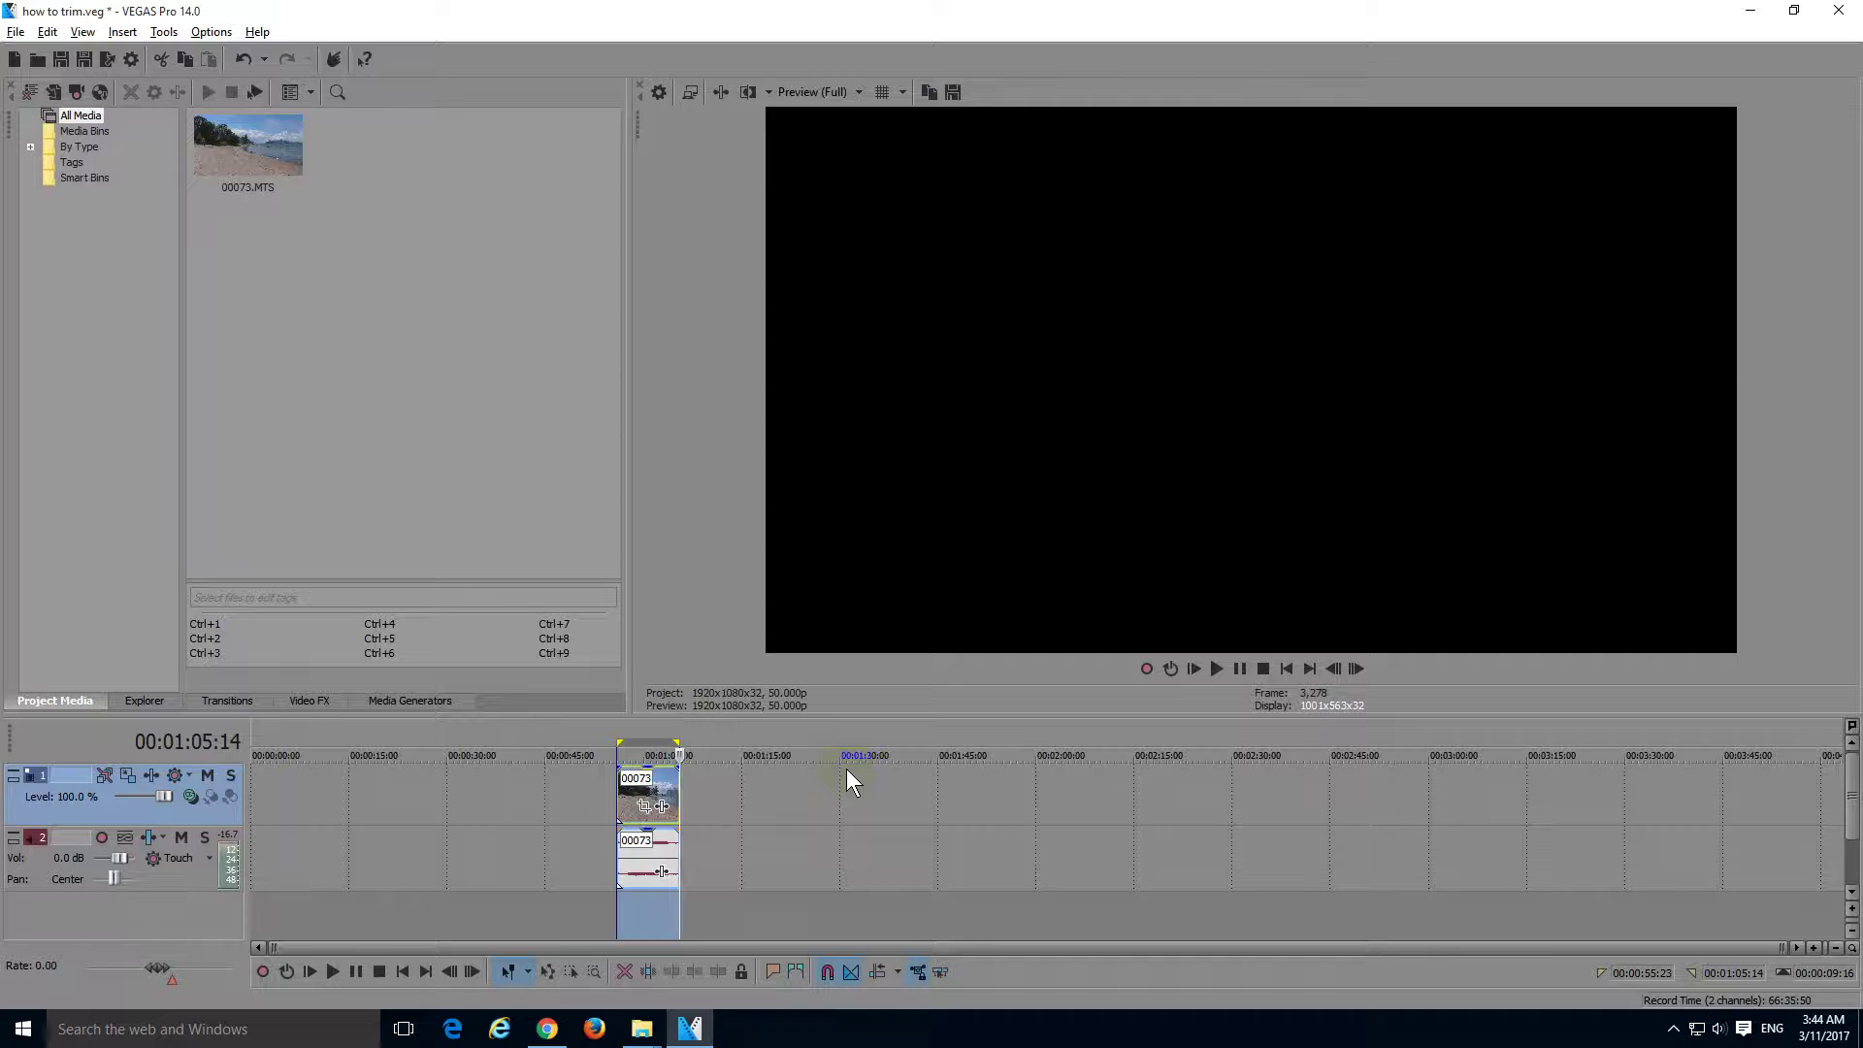
click(638, 725)
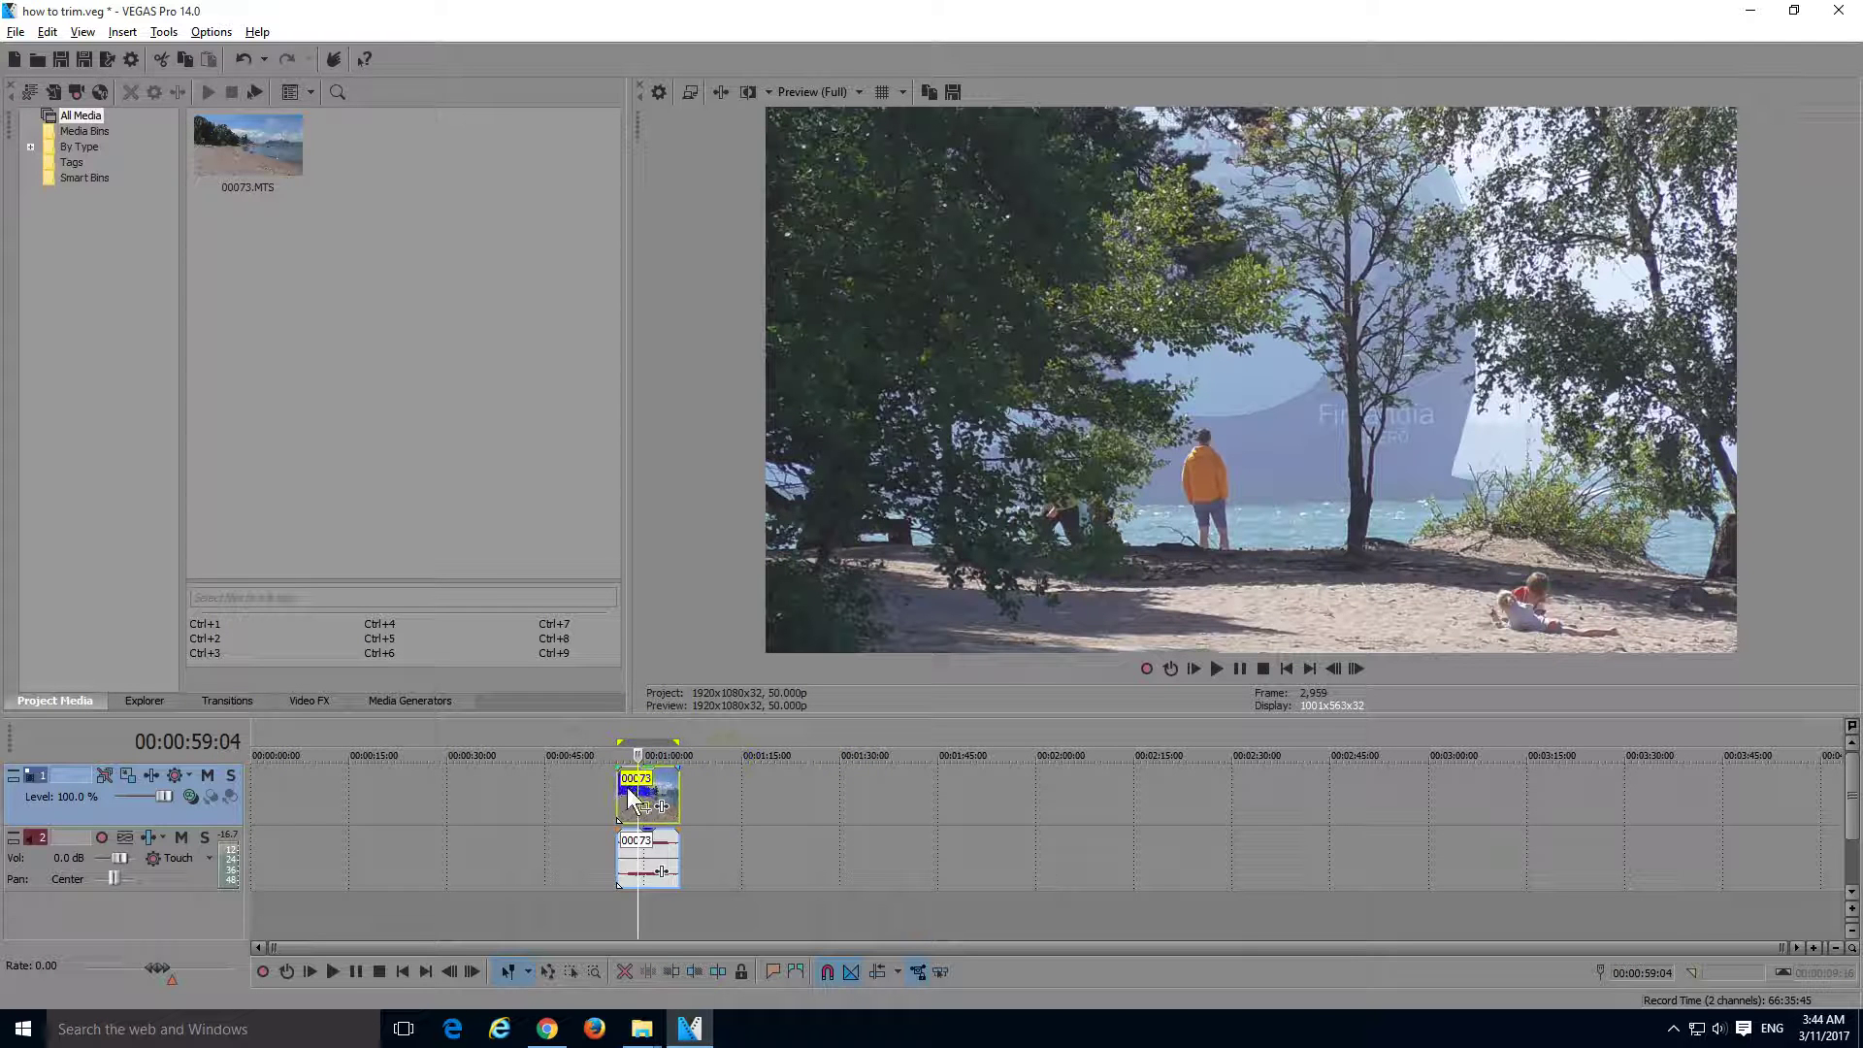